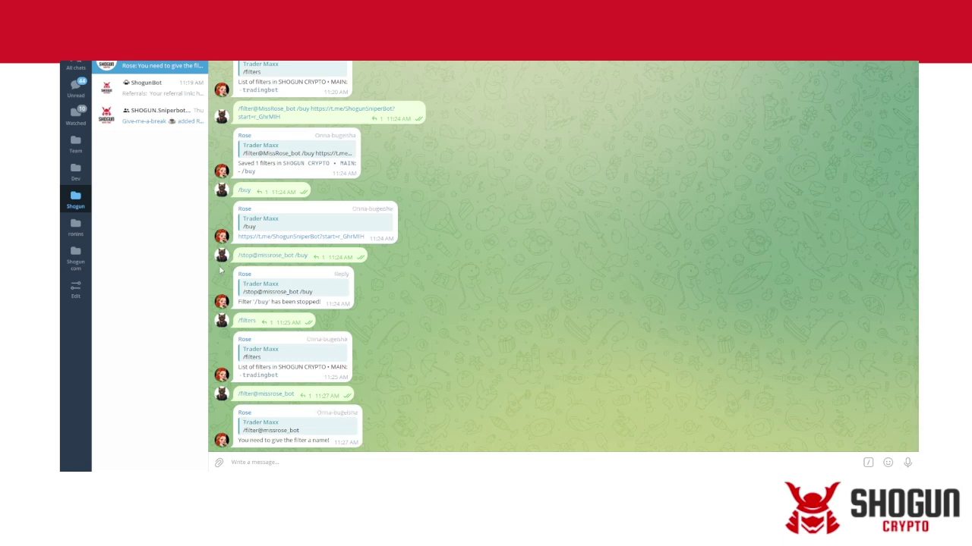
# Step: Send /filters@missrose_bot so Rose lists the group's filters, showing only tradingbot
pyautogui.scroll(3, 248, 272)
pyautogui.scroll(-3, 324, 271)
pyautogui.write('/filters')
pyautogui.write('@ros')
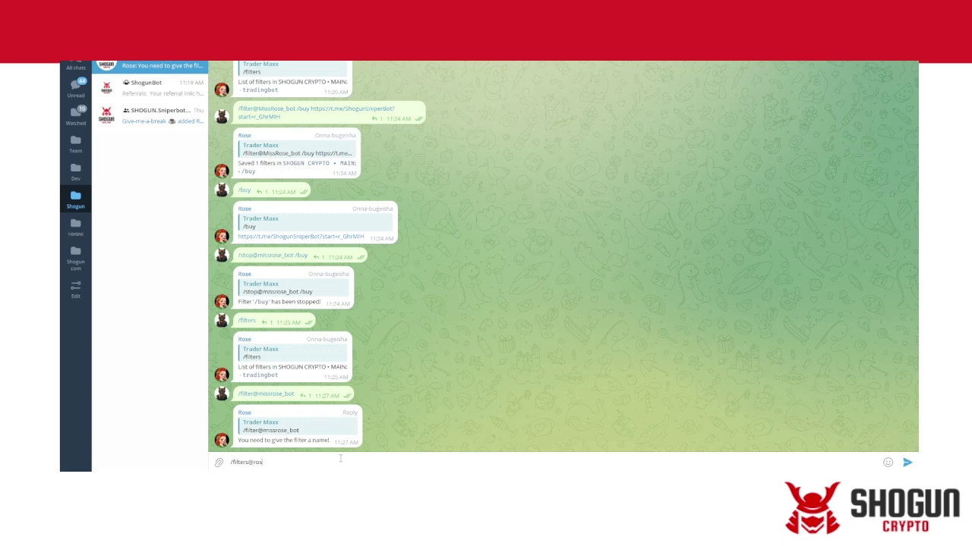
pyautogui.press('BackSpace')
pyautogui.press('BackSpace')
pyautogui.press('BackSpace')
pyautogui.write('ssrose_')
pyautogui.write('botr')
pyautogui.press('Return')
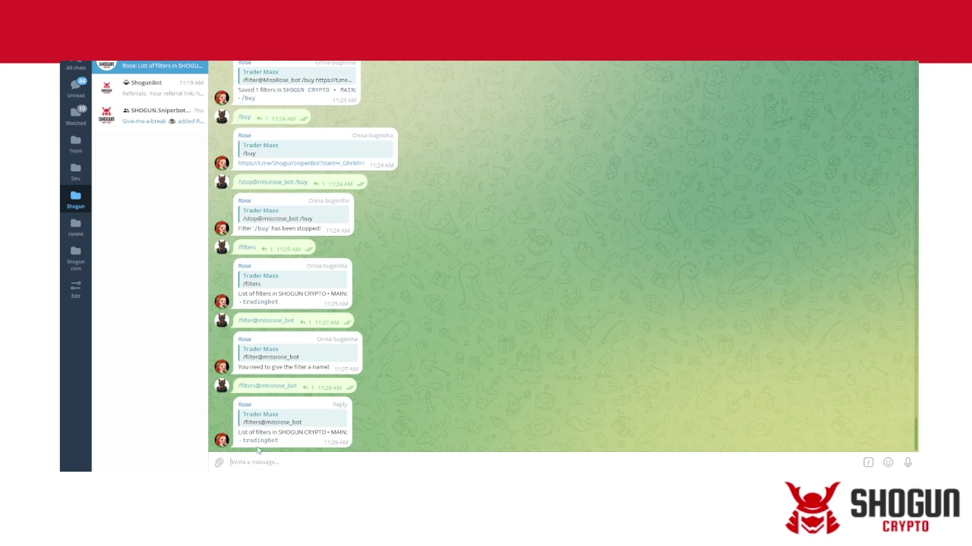
# Step: Leave '/filter@missrose_bot /buy' drafted in the group and switch to the ShogunBot chat
pyautogui.click(321, 463)
pyautogui.write('/fi')
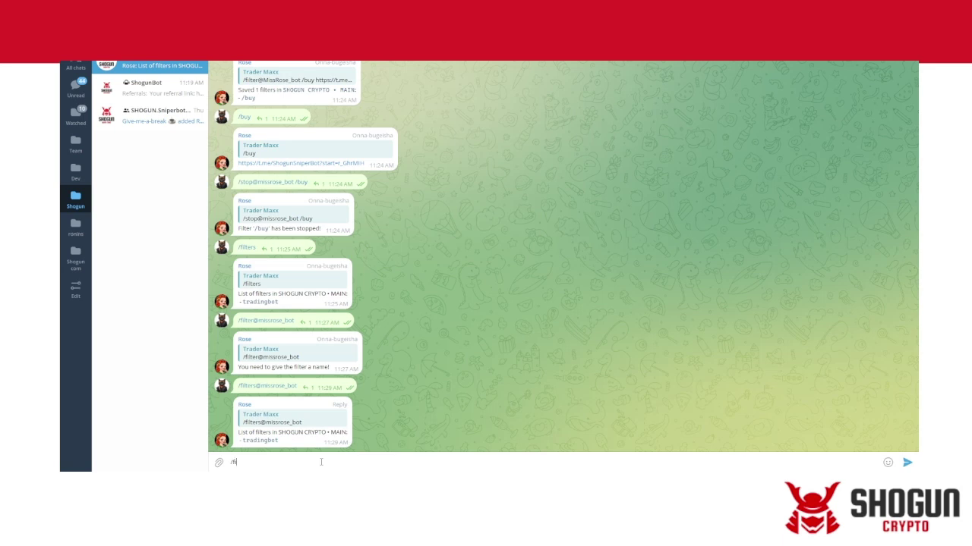
pyautogui.write('lter@m')
pyautogui.write('iss')
pyautogui.write('rose')
pyautogui.write('_bot /buy')
pyautogui.moveTo(218, 462)
pyautogui.click(146, 85)
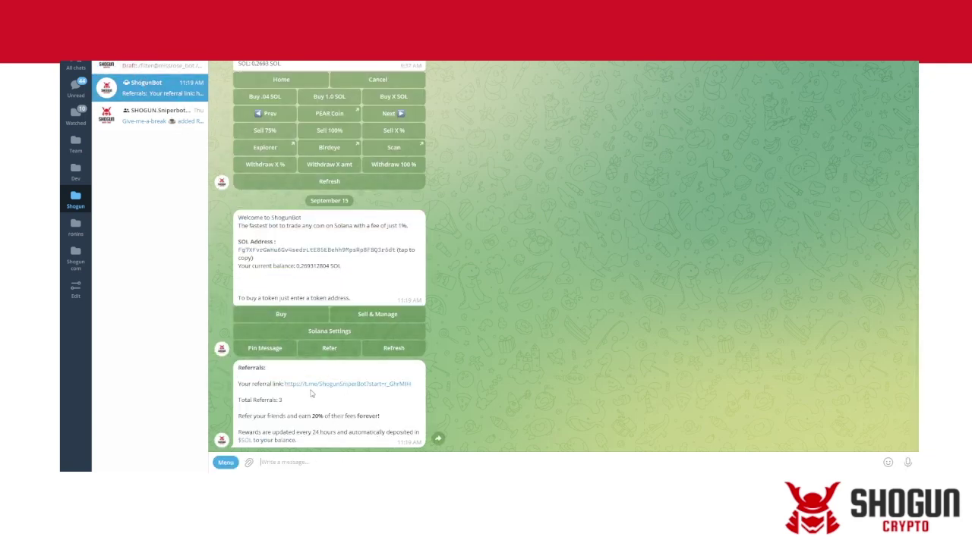
# Step: Have ShogunBot generate a referral link, copy it, and return to SHOGUN CRYPTO
pyautogui.click(327, 349)
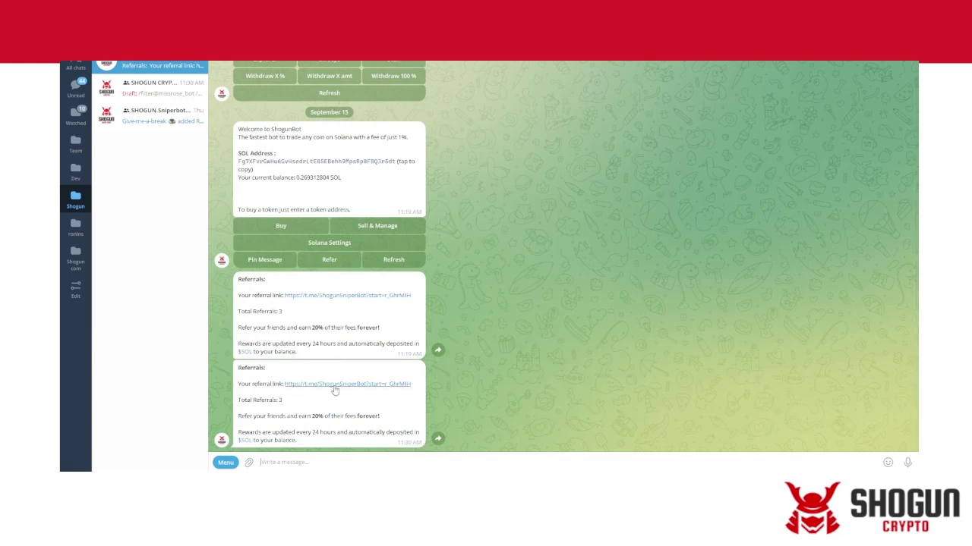
pyautogui.rightClick(354, 389)
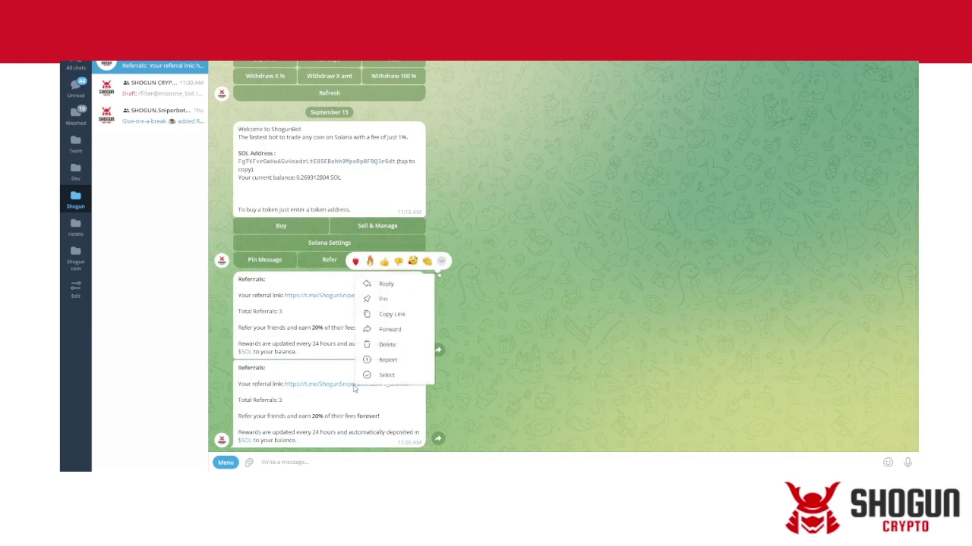
pyautogui.click(389, 316)
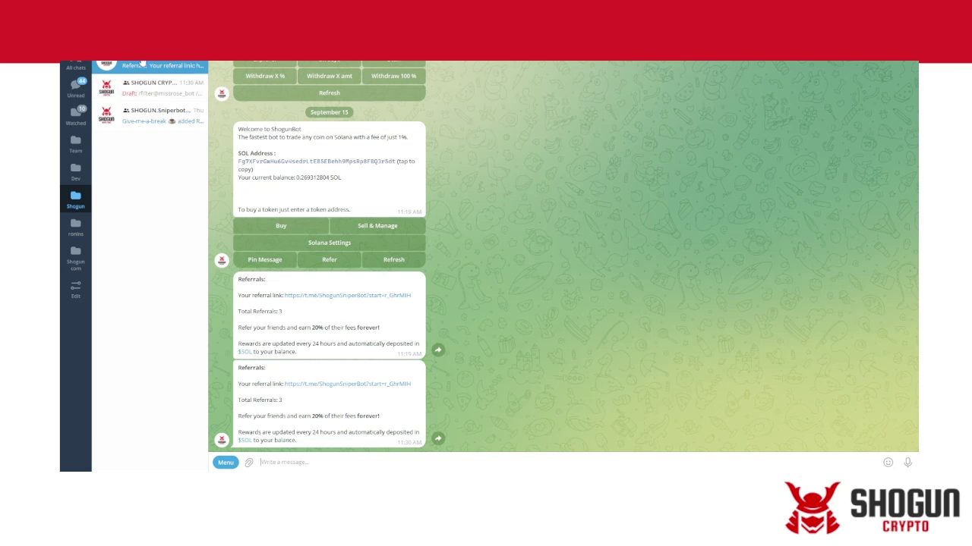
pyautogui.click(145, 83)
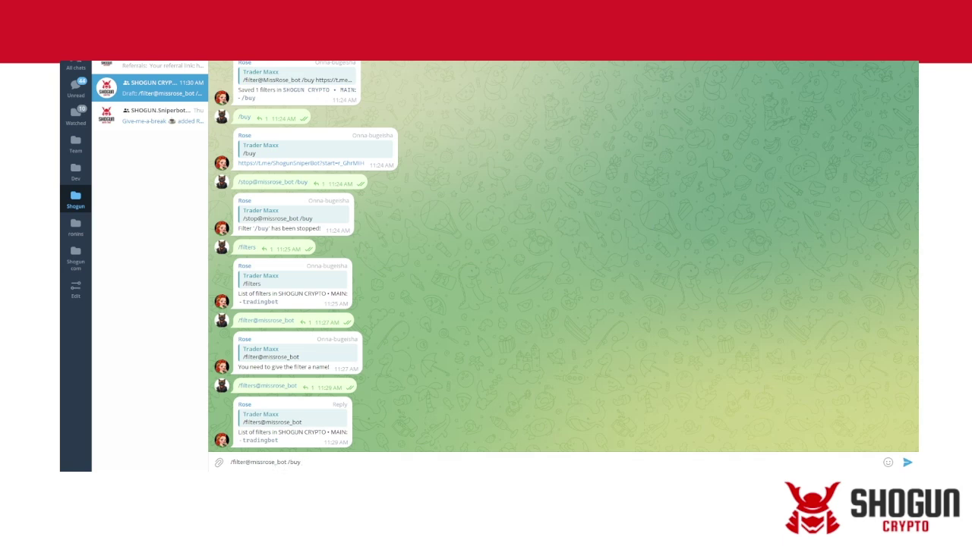
# Step: Paste the ShogunSniperBot referral link after '/filter@missrose_bot /buy' and send it
pyautogui.hotkey('ctrl', 'v')
pyautogui.press('Return')
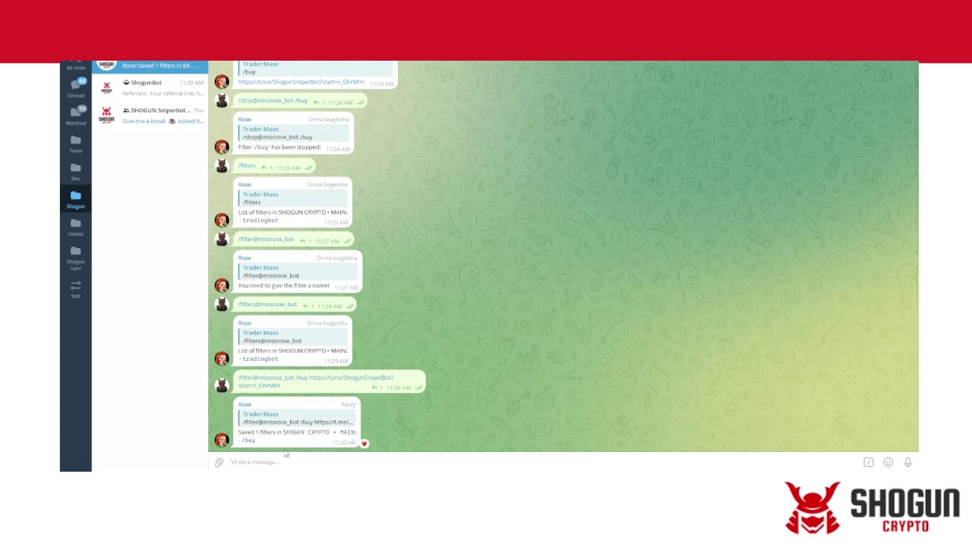
# Step: Send /buy, then open the ShogunSniperBot referral link in Rose's reply
pyautogui.write('/buy')
pyautogui.press('Return')
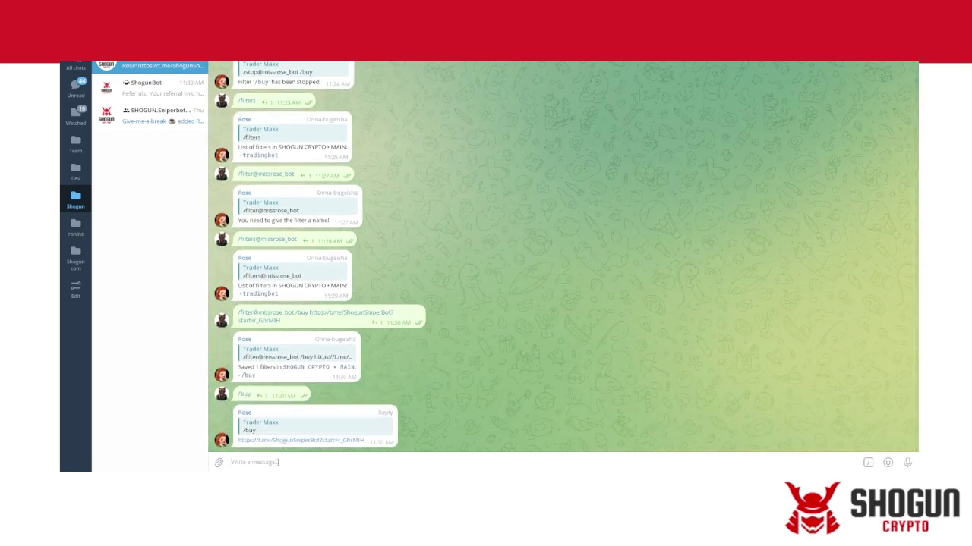
pyautogui.click(291, 446)
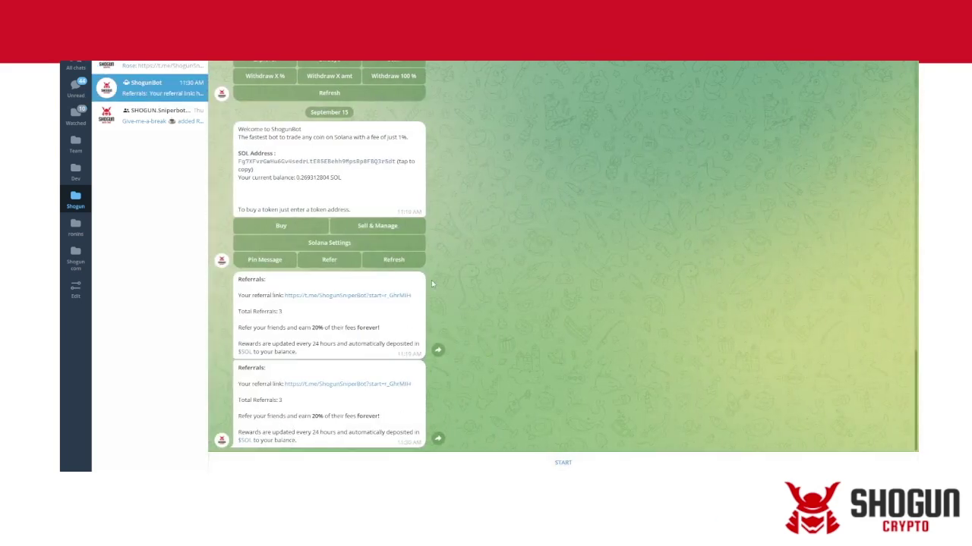
pyautogui.click(160, 67)
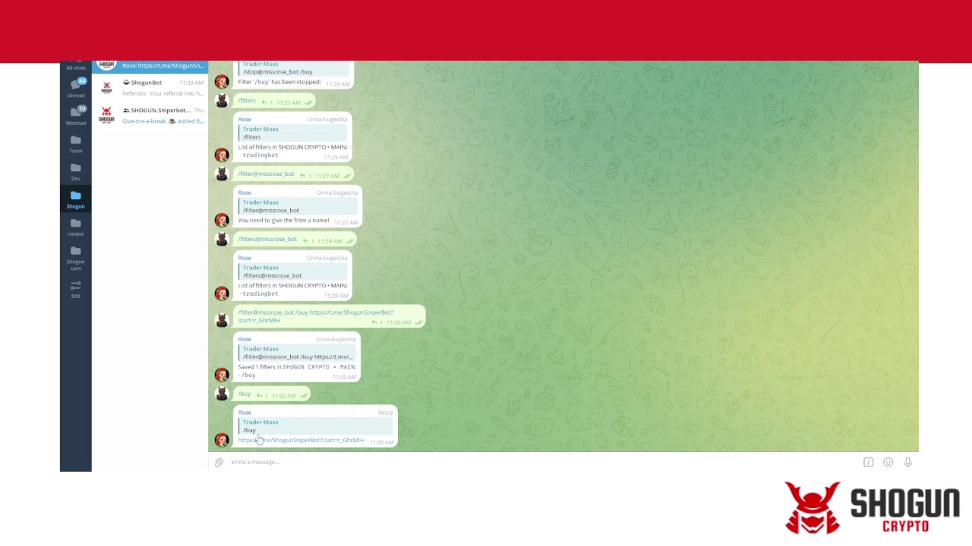
# Step: Send '/filter@missrose_bot buy' with the pasted referral link to add a plain 'buy' filter
pyautogui.click(277, 463)
pyautogui.press('Up')
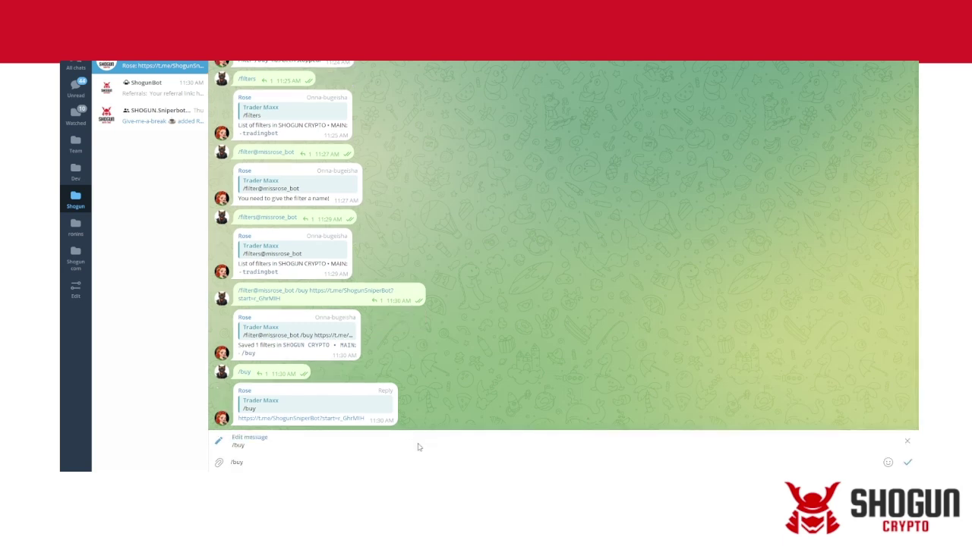
pyautogui.scroll(1, 419, 448)
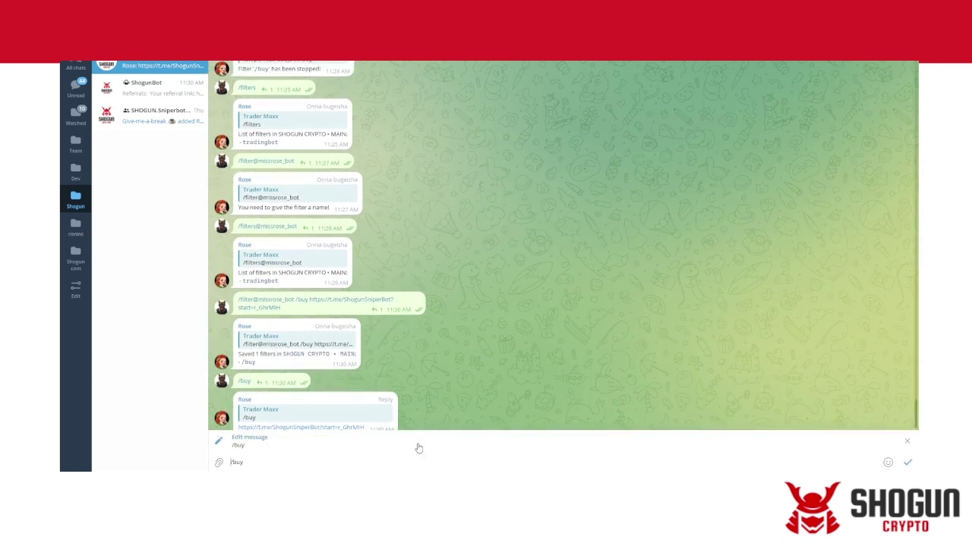
pyautogui.press('Escape')
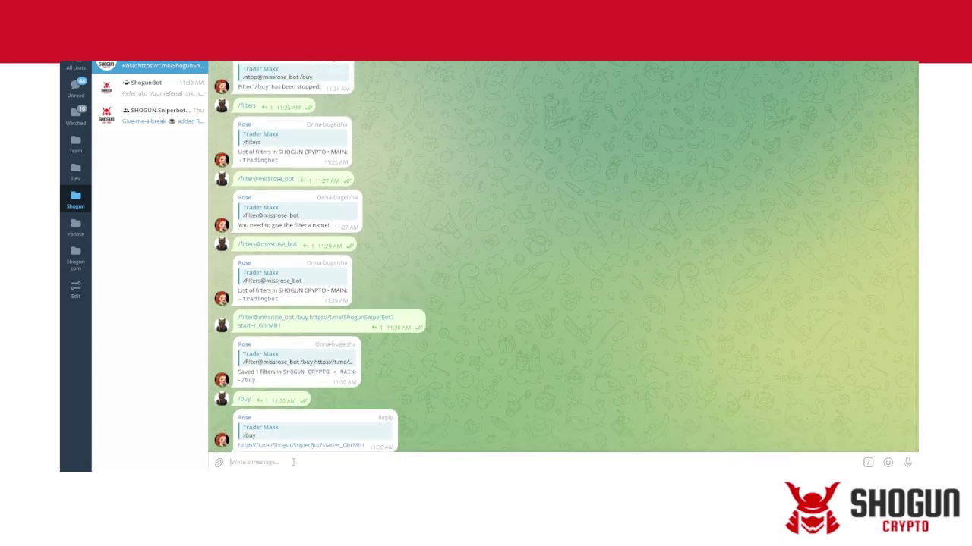
pyautogui.write('/filter')
pyautogui.write('@miss')
pyautogui.write('rose_')
pyautogui.write('bot ')
pyautogui.write('buy')
pyautogui.hotkey('ctrl', 'v')
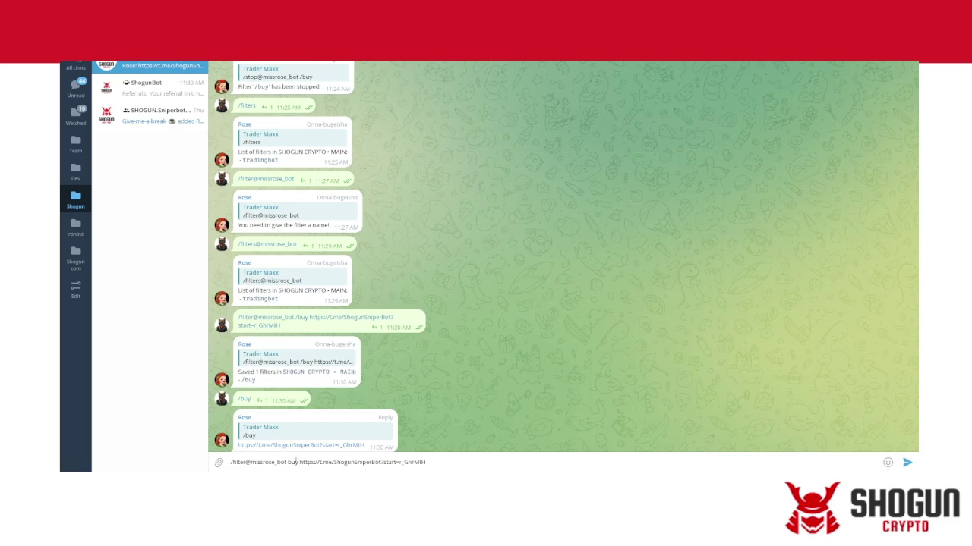
pyautogui.press('Return')
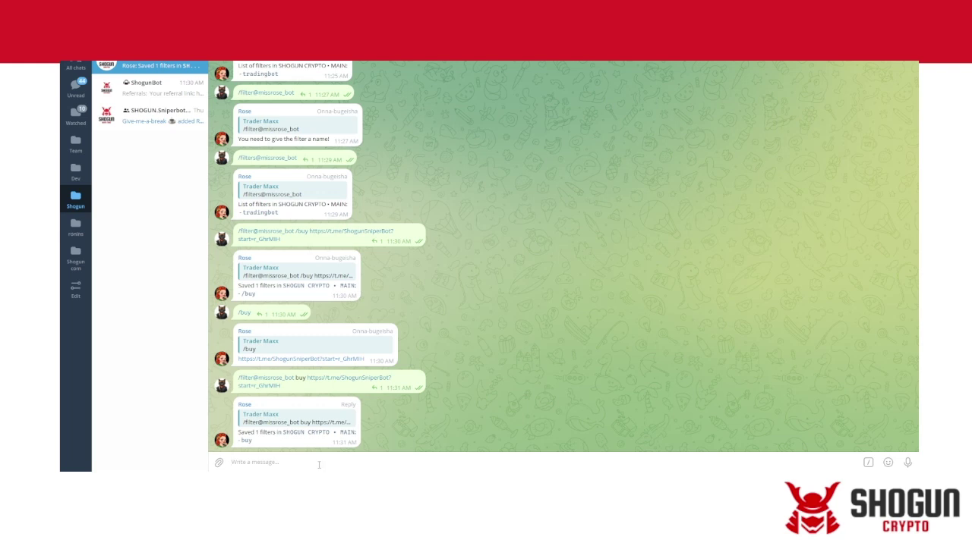
# Step: Send 'buy', 'where do i buy' and 'how do i buy this token', then heart Rose's last reply
pyautogui.write('buy')
pyautogui.press('Return')
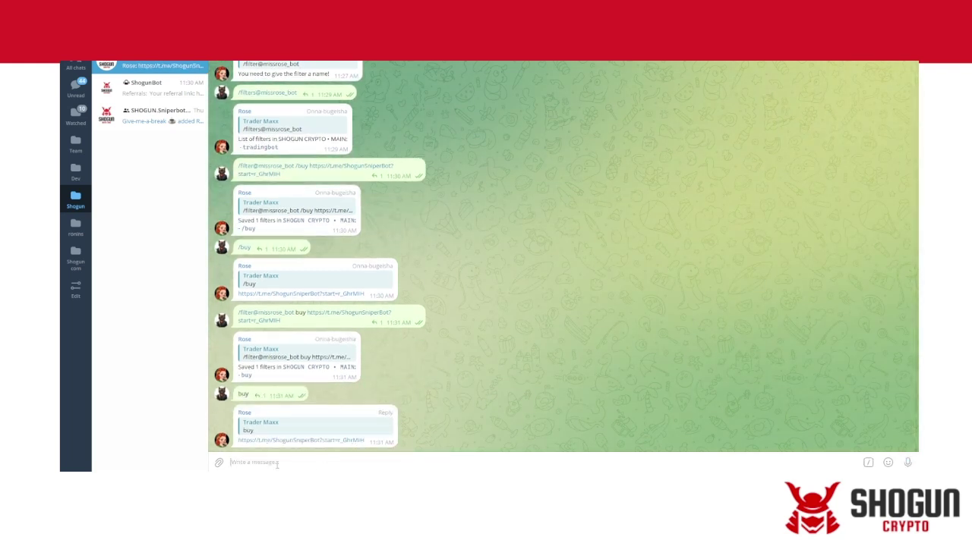
pyautogui.write('where do i b')
pyautogui.write('uy')
pyautogui.press('Return')
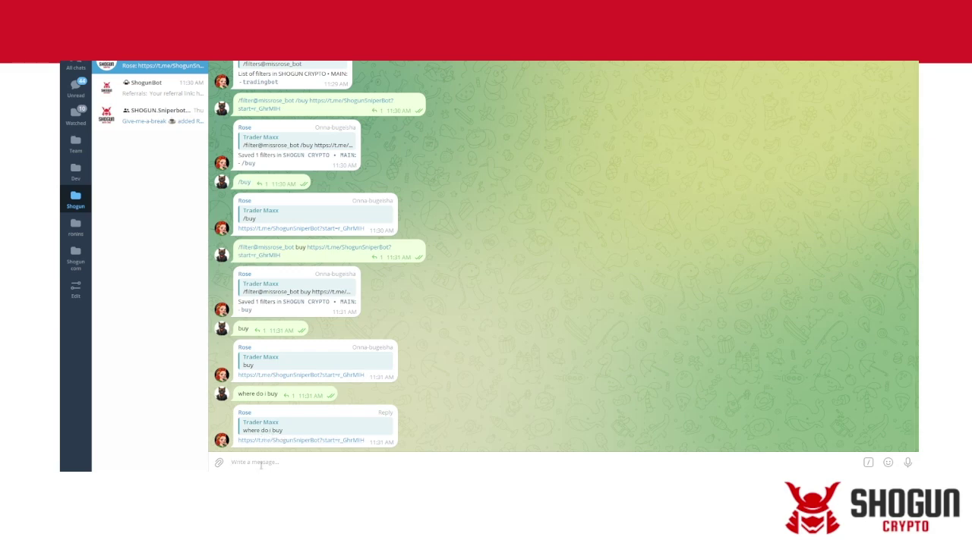
pyautogui.write('how do i buy')
pyautogui.write(' this')
pyautogui.write(' token')
pyautogui.press('Return')
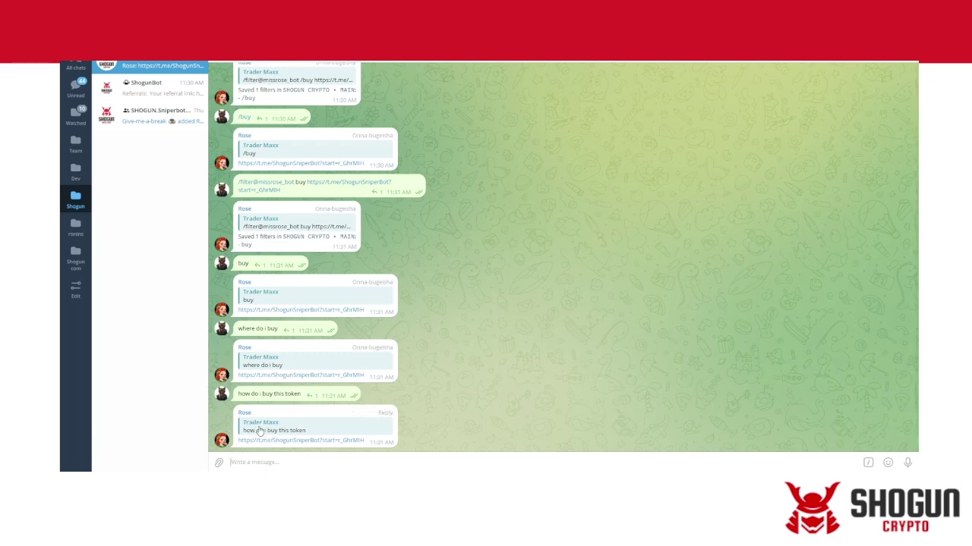
pyautogui.doubleClick(366, 410)
# Step: Send '/stop@missrose_bot /buy', then edit it to read '/stop@missrose_bot buy'
pyautogui.write('/')
pyautogui.write('stop')
pyautogui.write('@miss')
pyautogui.write('rose_b')
pyautogui.write('ot /')
pyautogui.write('buy')
pyautogui.press('Return')
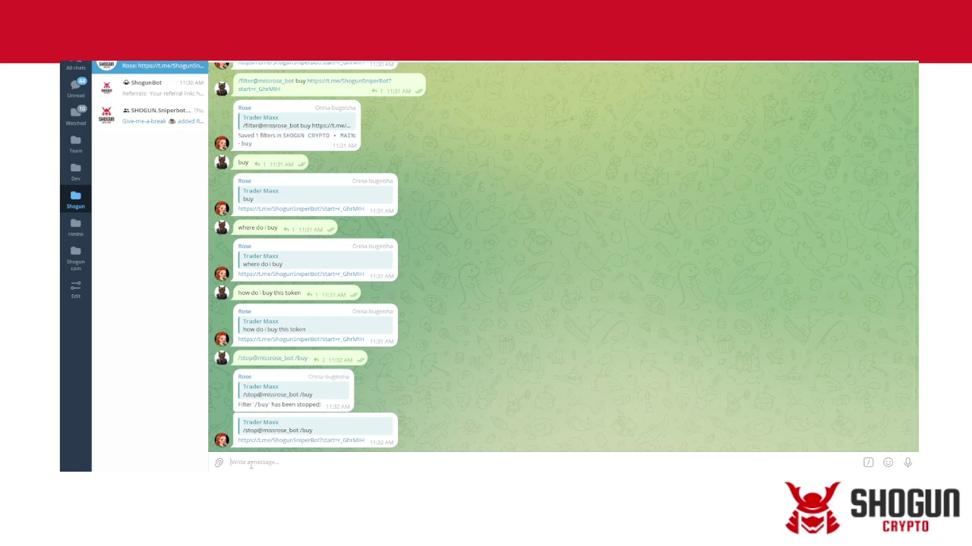
pyautogui.press('Up')
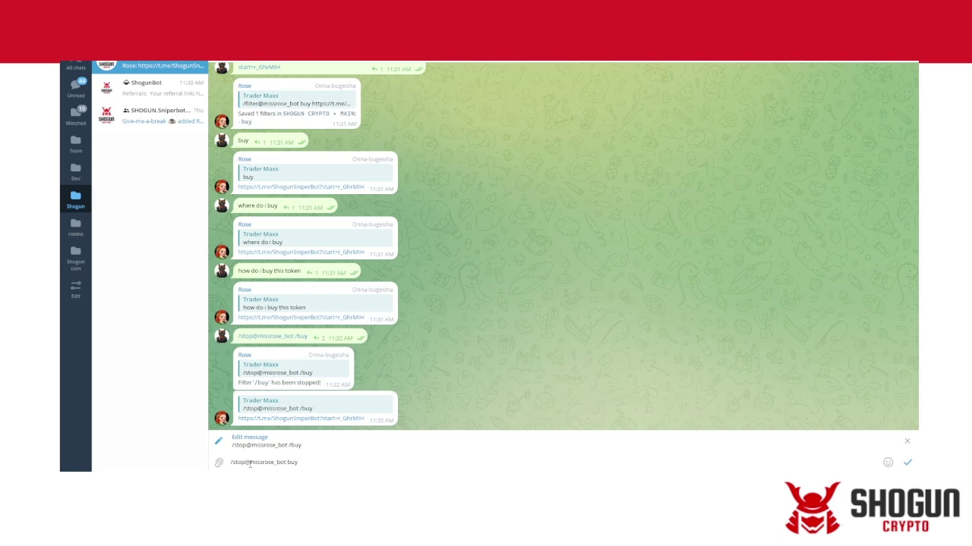
pyautogui.press('Return')
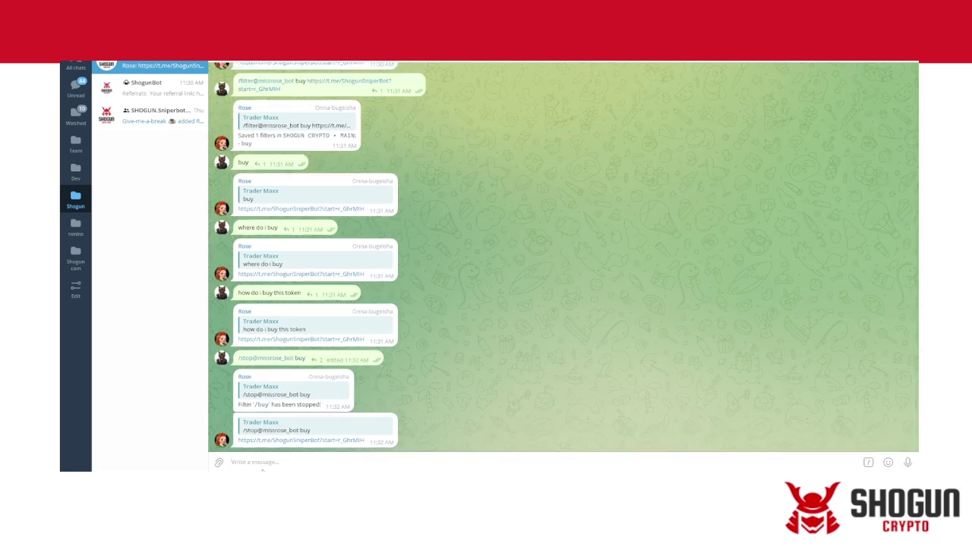
# Step: Heart Rose's reply and send '/stop@missrose_bot buy' to remove the buy filter
pyautogui.doubleClick(302, 423)
pyautogui.write('/filter')
pyautogui.press('BackSpace')
pyautogui.press('BackSpace')
pyautogui.write('top')
pyautogui.write('@missr')
pyautogui.write('ose_bot')
pyautogui.write(' buy')
pyautogui.press('Return')
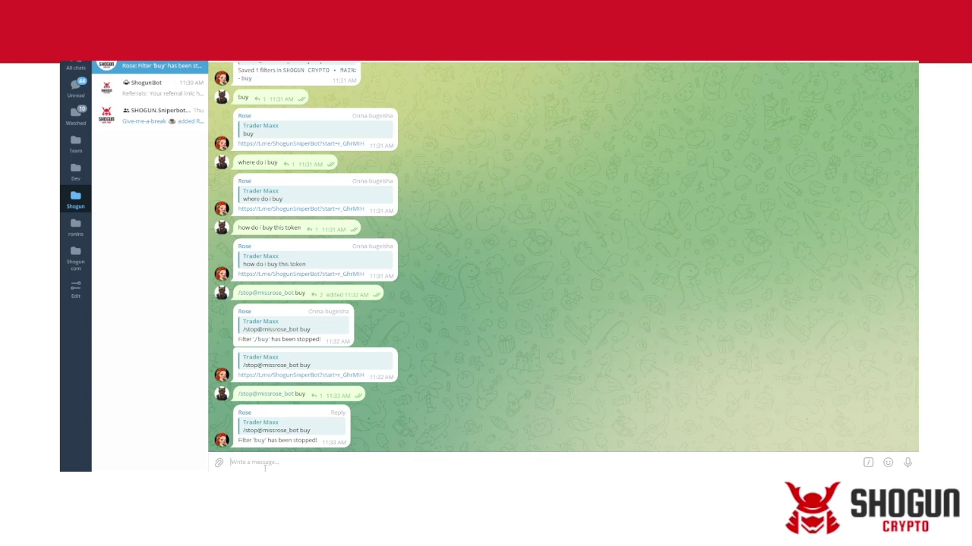
pyautogui.write('/')
pyautogui.write('filters')
pyautogui.write('@')
# Step: Send /filters@missrose_bot and confirm only tradingbot is still saved
pyautogui.press('BackSpace')
pyautogui.write('missrose_b')
pyautogui.write('ot')
pyautogui.press('Return')
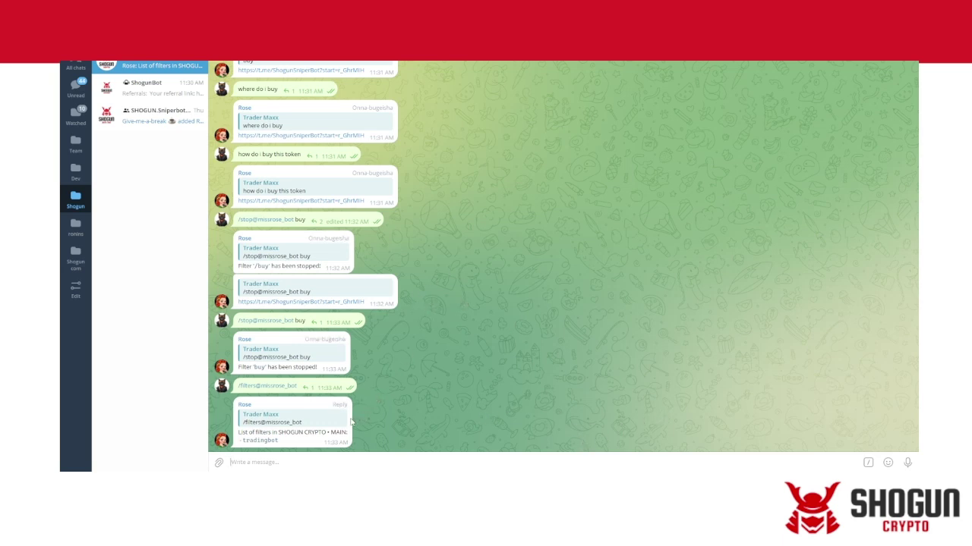
pyautogui.moveTo(349, 422)
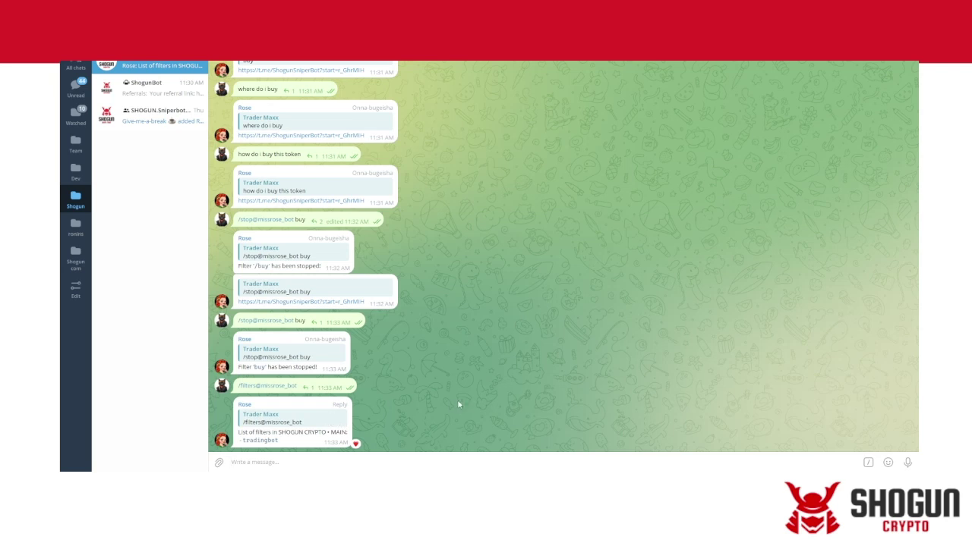